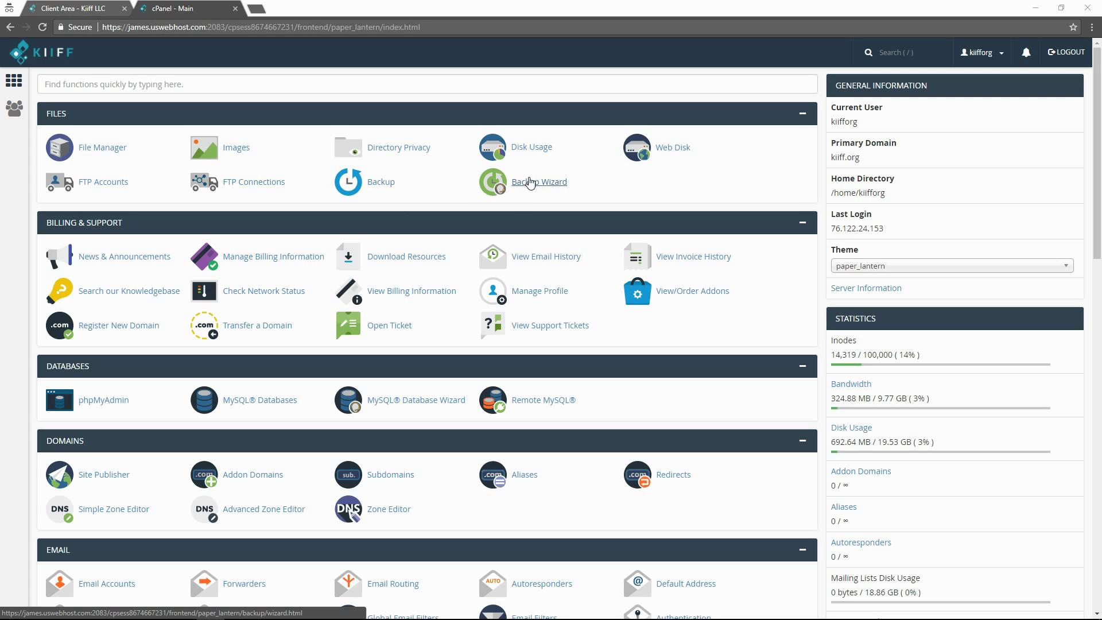
Step: Start a backup in the Backup Wizard and review the note on what full backups can be used for
{"action": "left_click", "coordinate": [529, 182]}
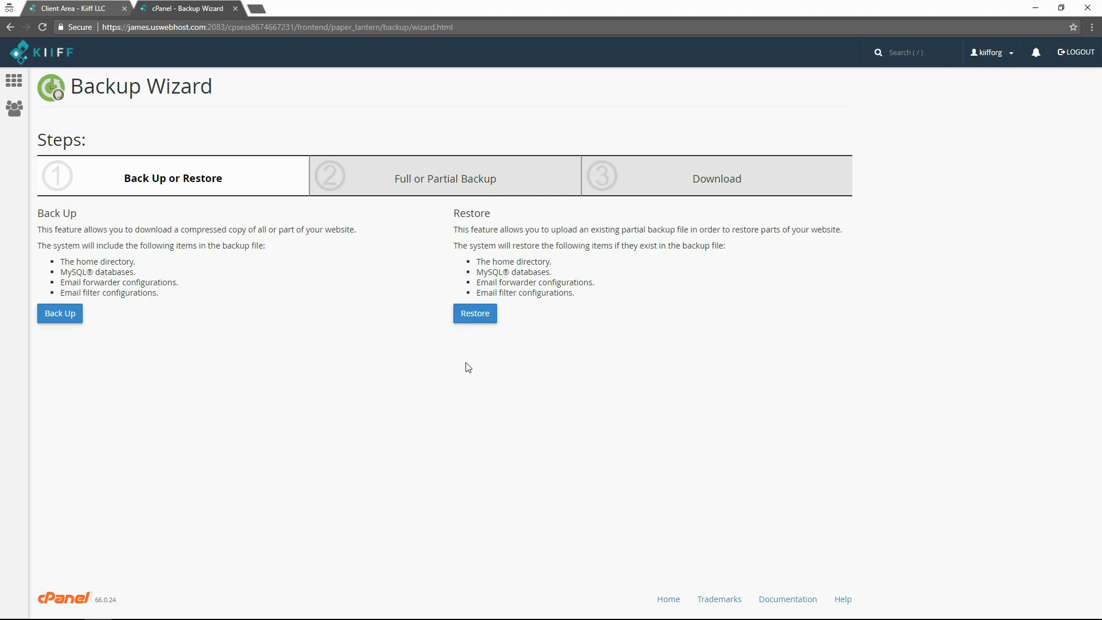
{"action": "key", "text": "alt+f"}
{"action": "left_click", "coordinate": [68, 317]}
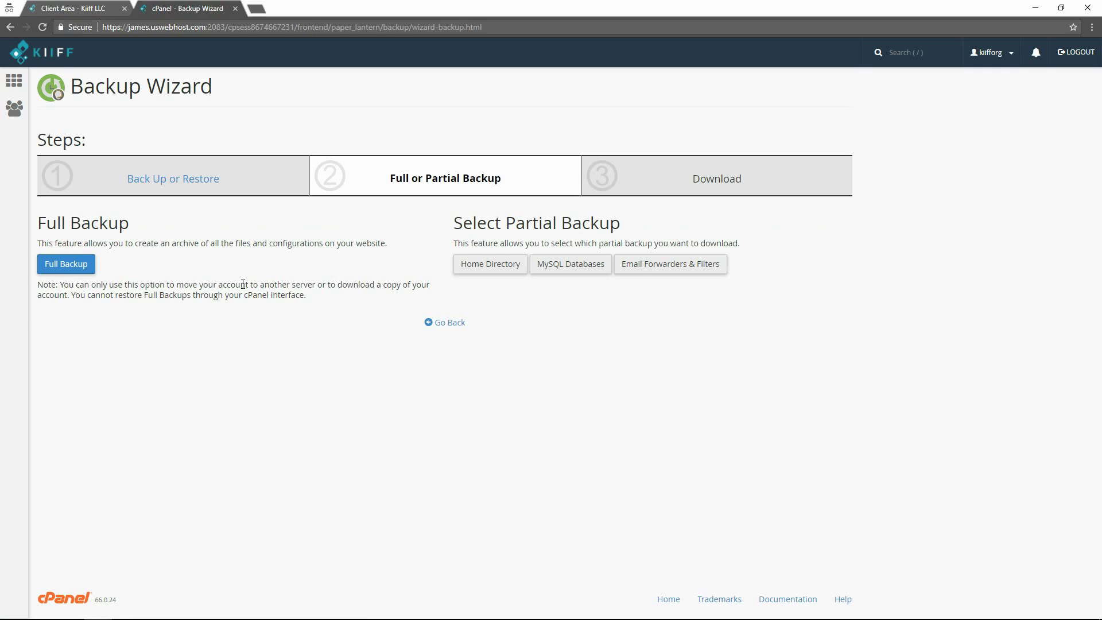
{"action": "key", "text": "alt"}
{"action": "left_click_drag", "start_coordinate": [307, 298], "coordinate": [64, 287]}
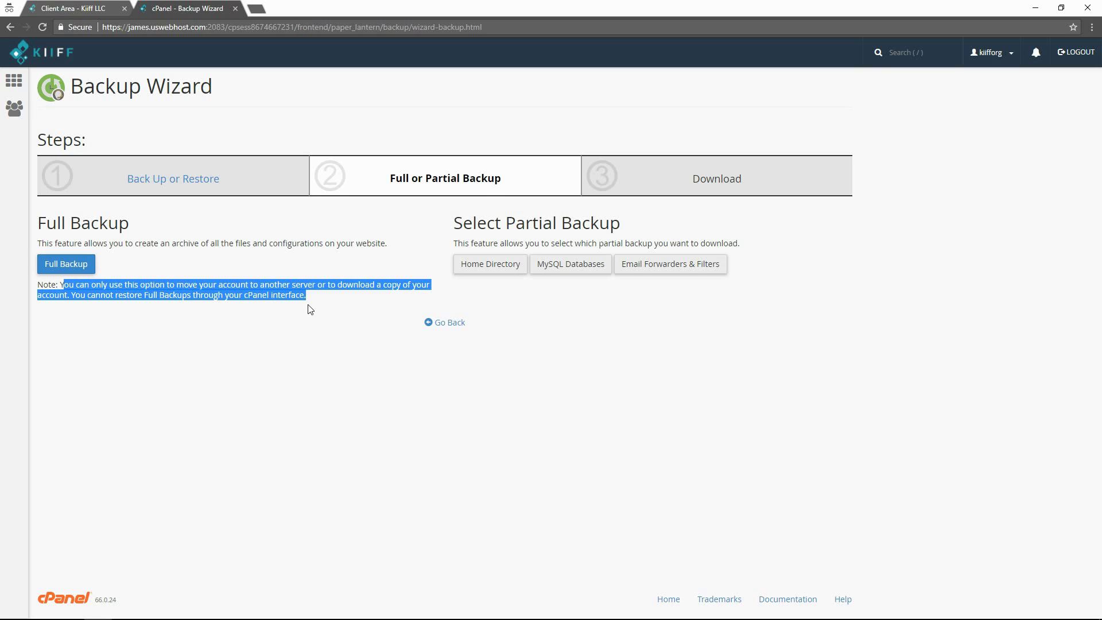
{"action": "left_click", "coordinate": [311, 326]}
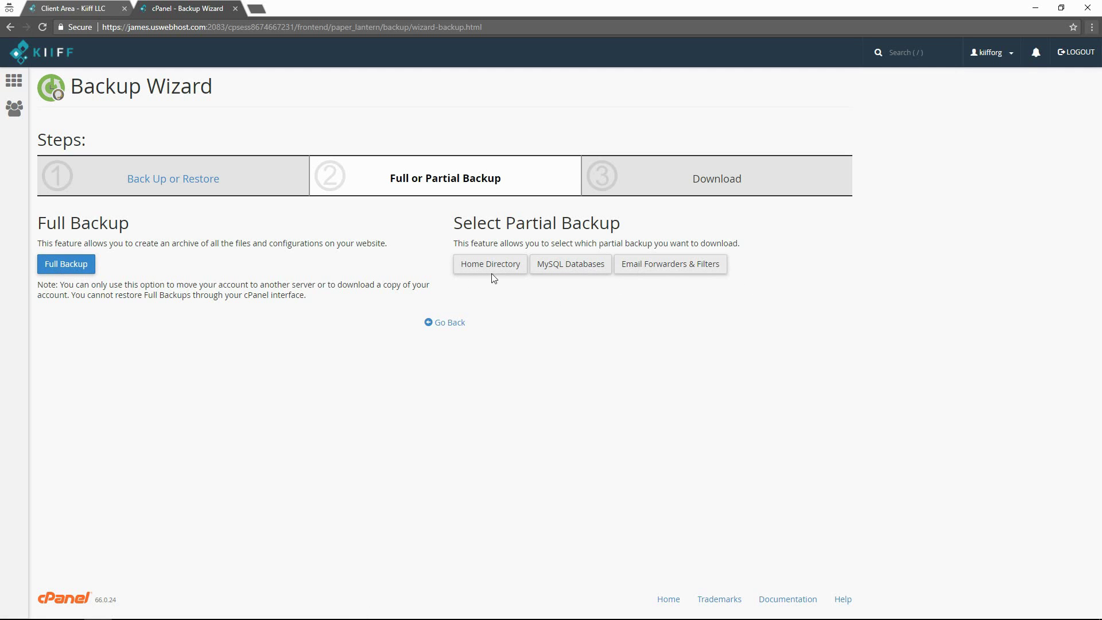
Step: Open the full backup form and check the notification email address
{"action": "left_click", "coordinate": [66, 267]}
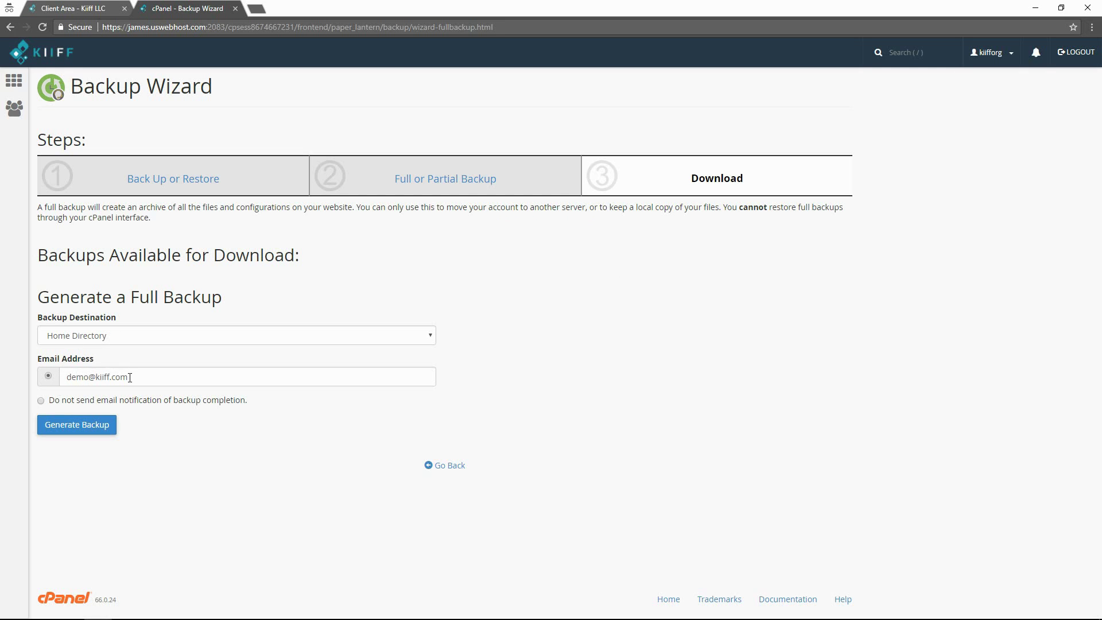
{"action": "left_click_drag", "start_coordinate": [130, 377], "coordinate": [112, 377]}
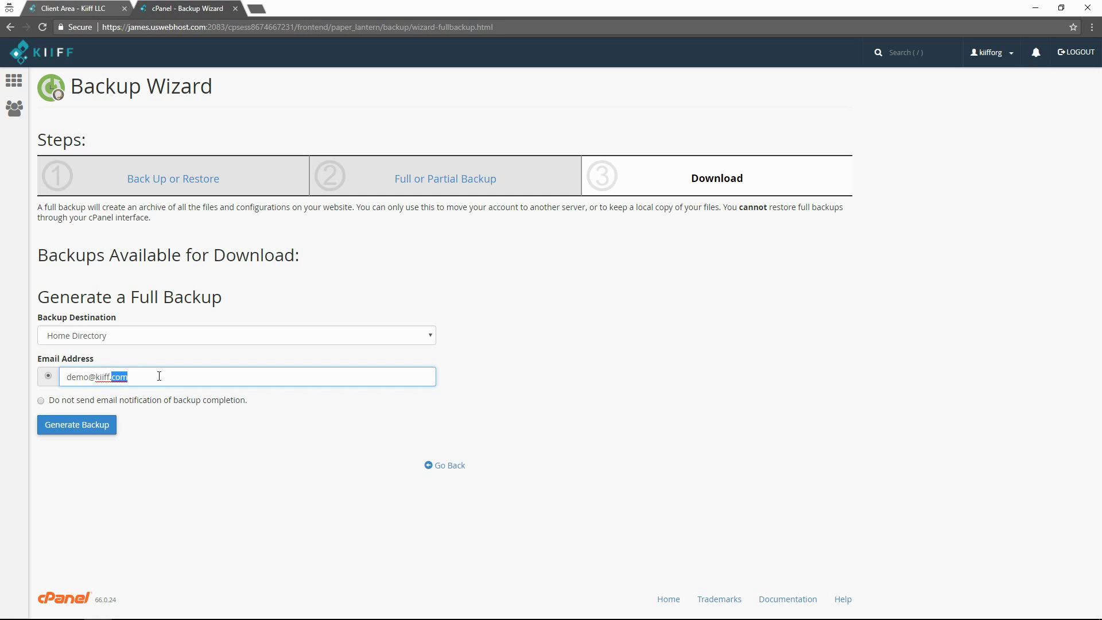
{"action": "left_click", "coordinate": [159, 376]}
Step: Review the remote server fields for the Remote FTP Server, Remote FTP Server (passive mode transfer) and Secure Copy (SCP) destinations
{"action": "left_click", "coordinate": [106, 337]}
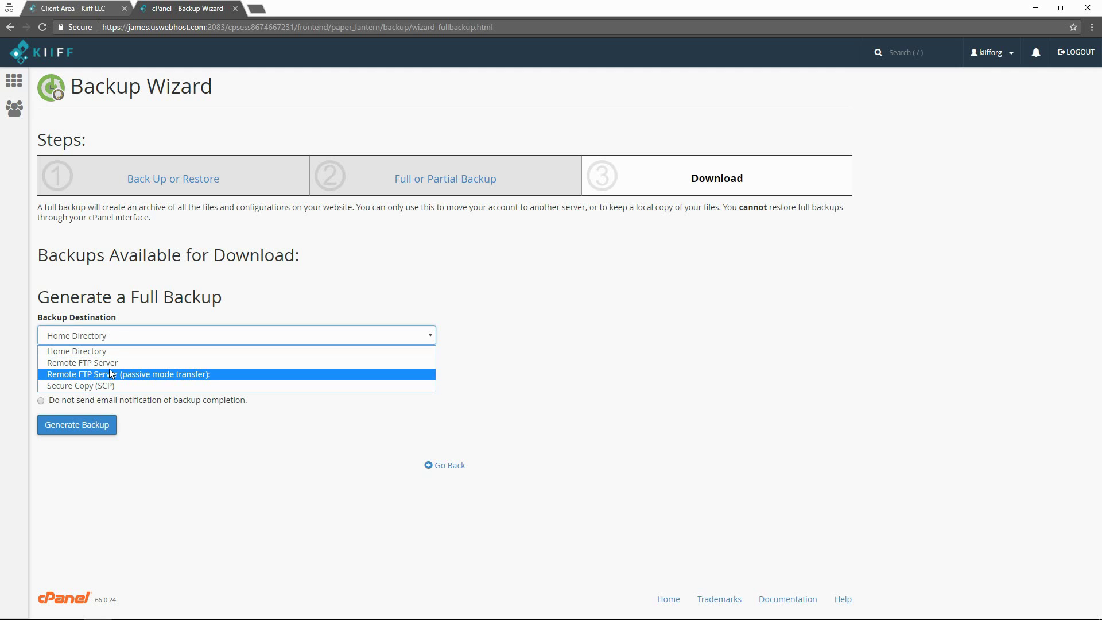
{"action": "left_click", "coordinate": [108, 362]}
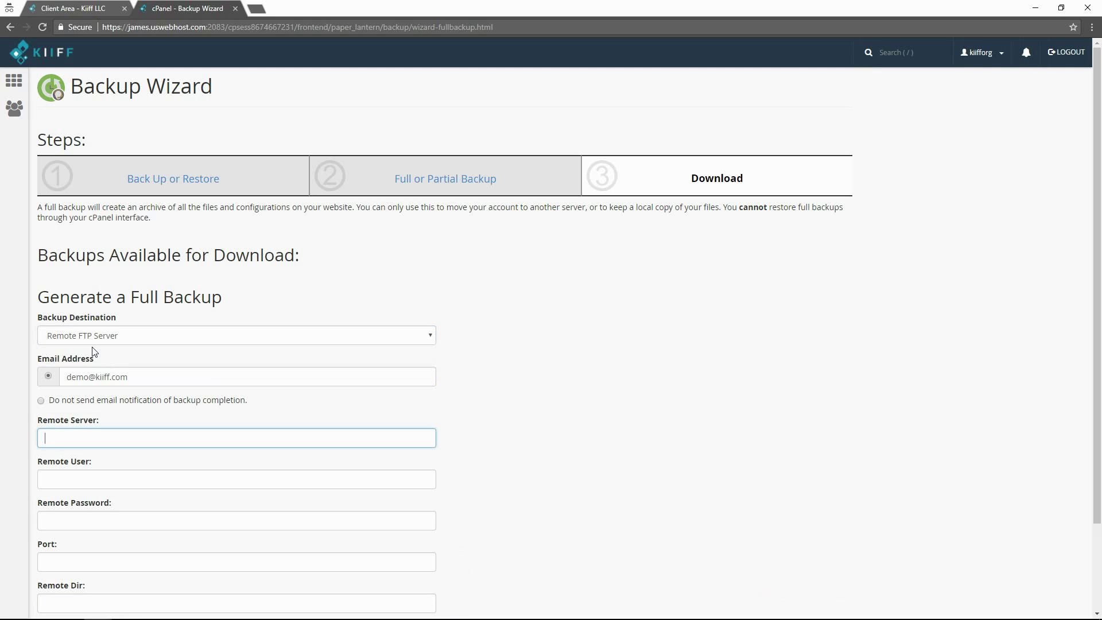
{"action": "left_click", "coordinate": [106, 338]}
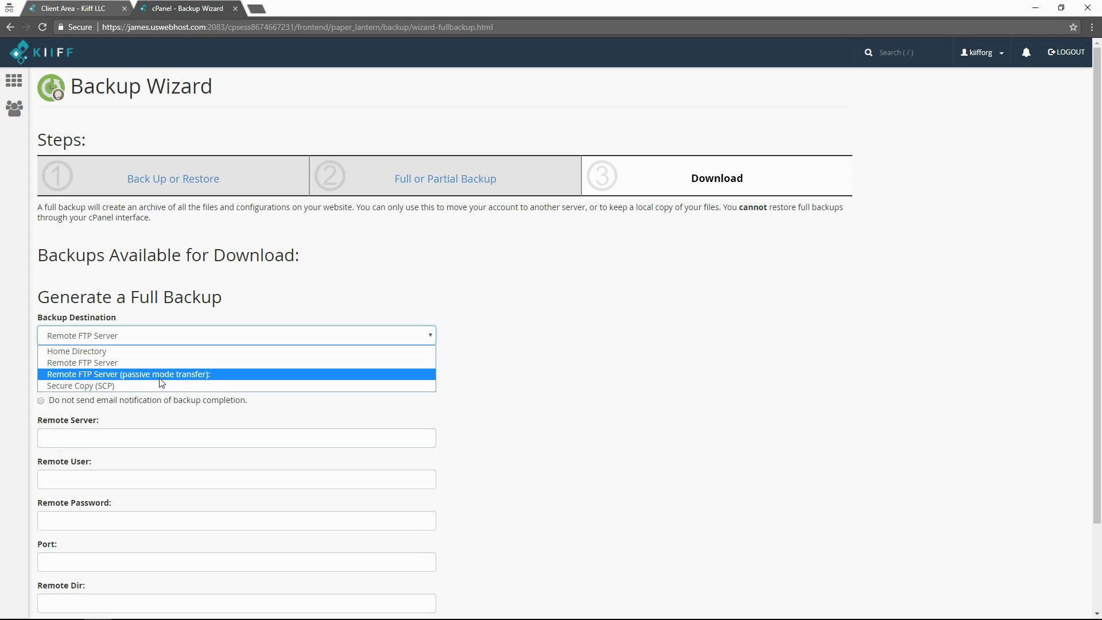
{"action": "left_click", "coordinate": [115, 374]}
{"action": "left_click", "coordinate": [111, 339]}
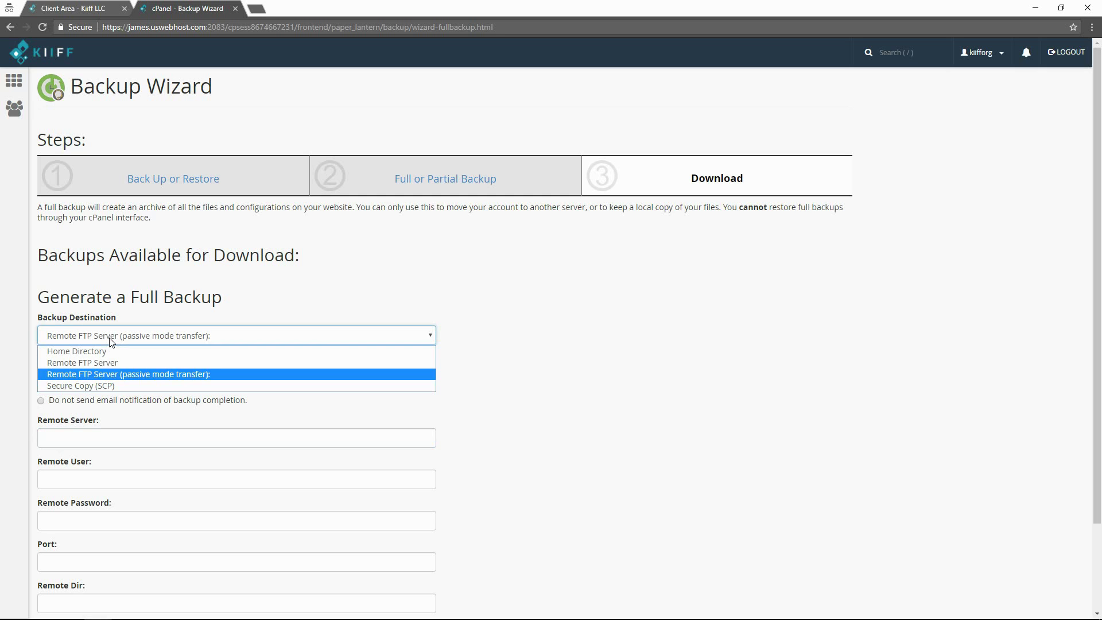
{"action": "left_click", "coordinate": [92, 386]}
{"action": "scroll", "coordinate": [278, 378], "scroll_direction": "down", "scroll_amount": 1}
{"action": "scroll", "coordinate": [278, 382], "scroll_direction": "down", "scroll_amount": 2}
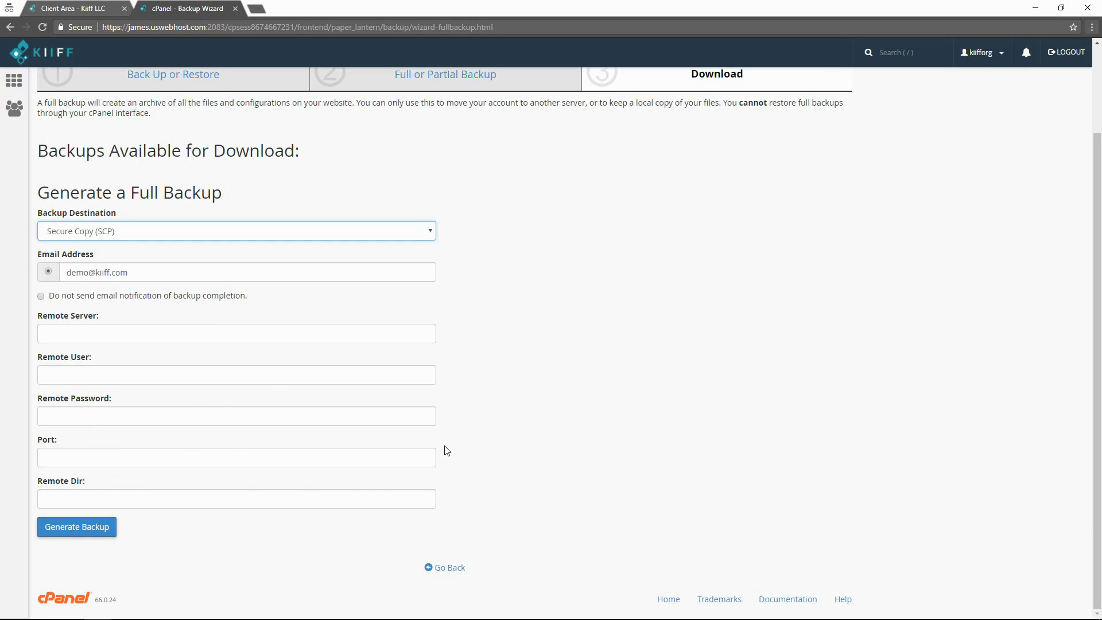
{"action": "left_click", "coordinate": [96, 501]}
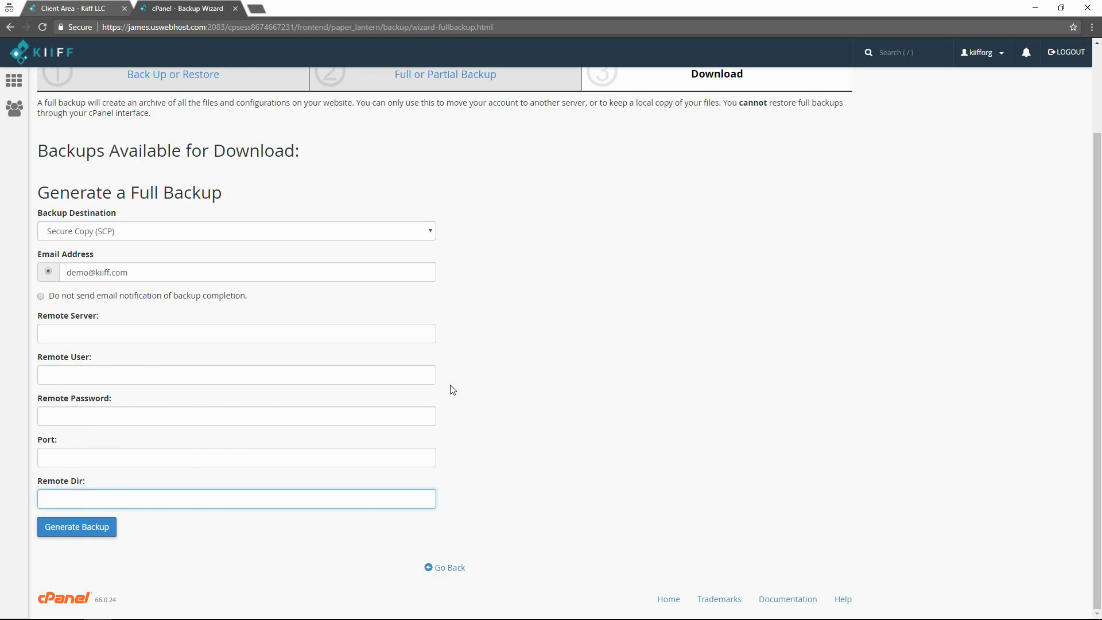
Step: Set the backup destination to Home Directory and generate the full backup
{"action": "left_click", "coordinate": [39, 235]}
{"action": "left_click", "coordinate": [105, 243]}
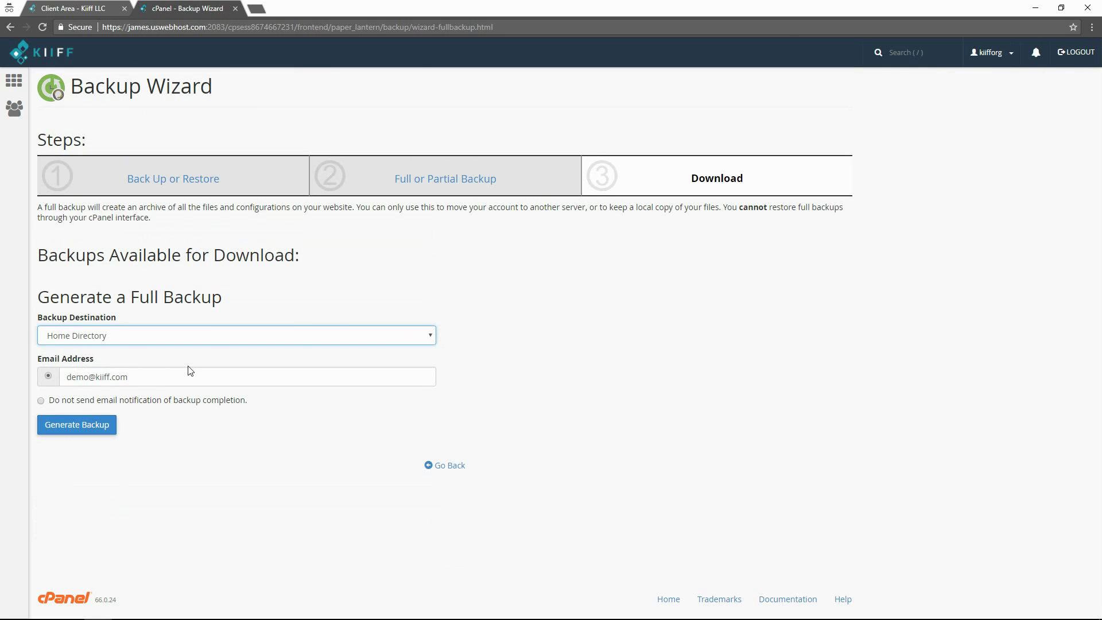
{"action": "left_click", "coordinate": [65, 428]}
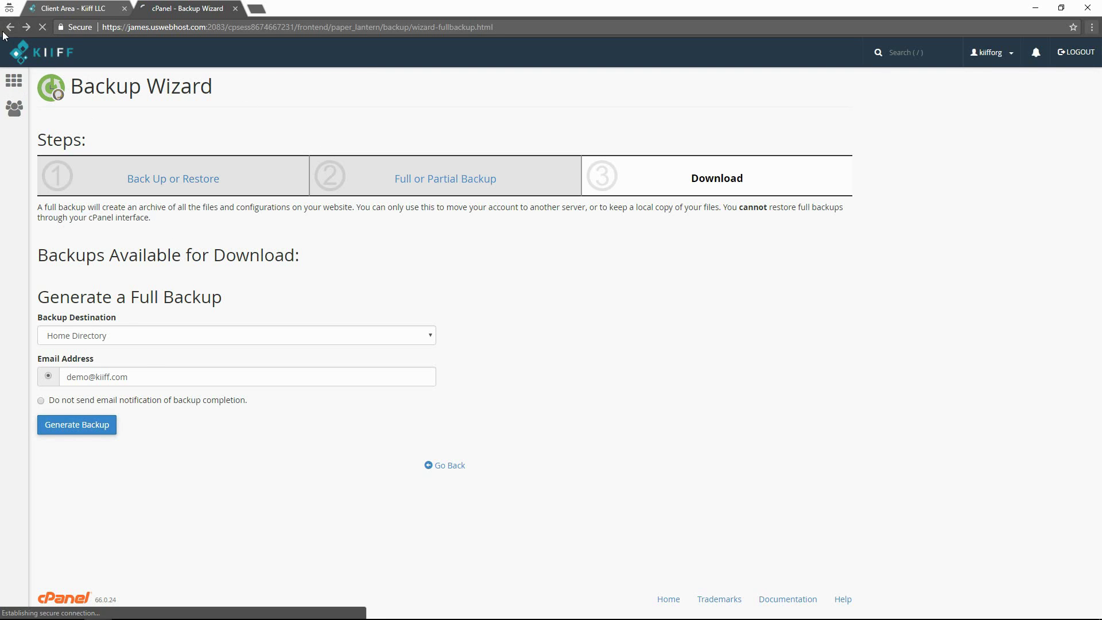
Step: View the partial backup download step for the Home Directory and return to the backup type selection
{"action": "left_click", "coordinate": [381, 186]}
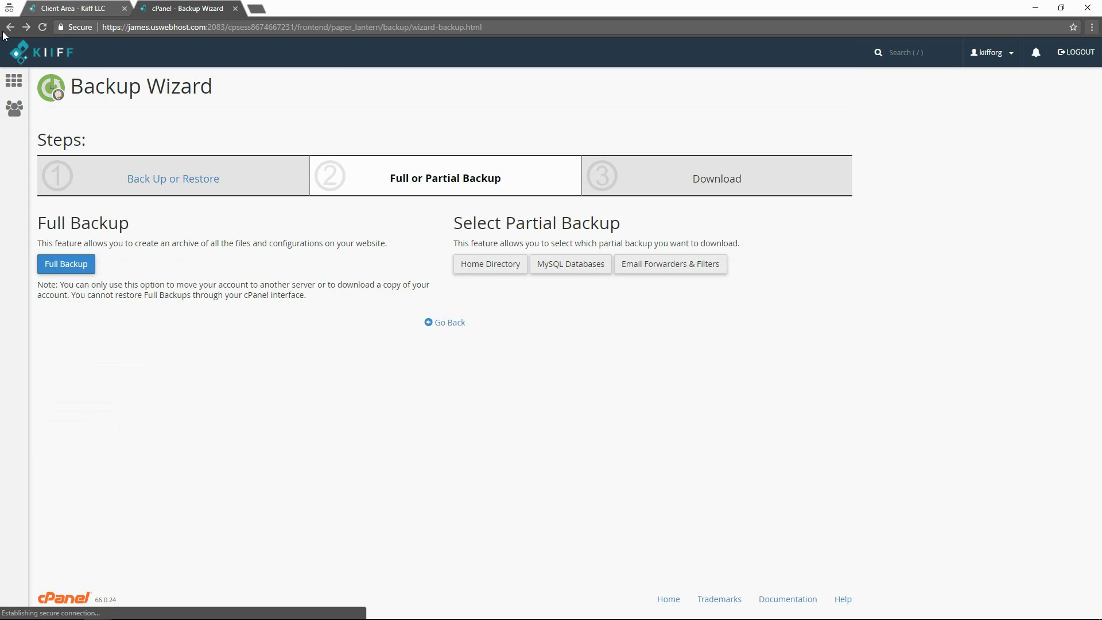
{"action": "left_click", "coordinate": [508, 266]}
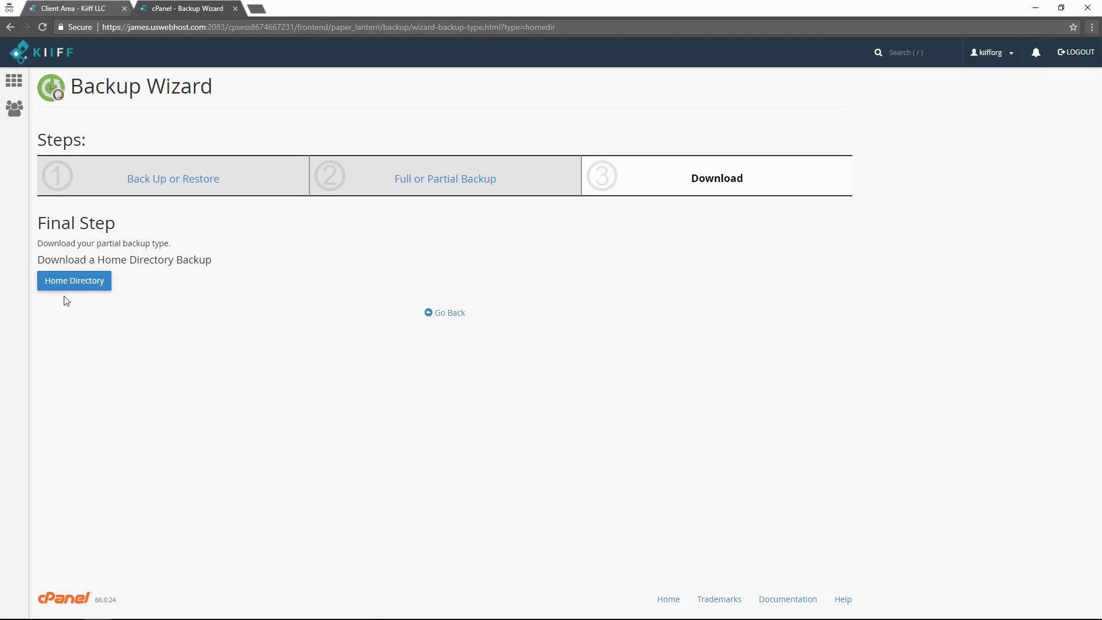
{"action": "left_click", "coordinate": [11, 27]}
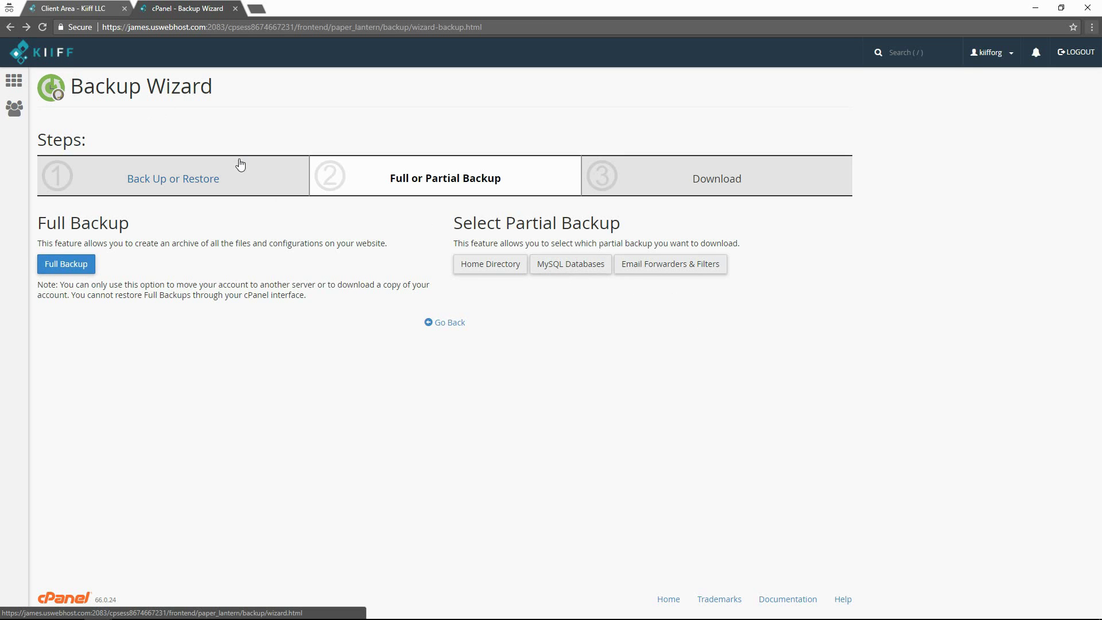
Step: Open the Backup feature from the cPanel main page and review its full, account and partial backup sections
{"action": "left_click", "coordinate": [14, 80]}
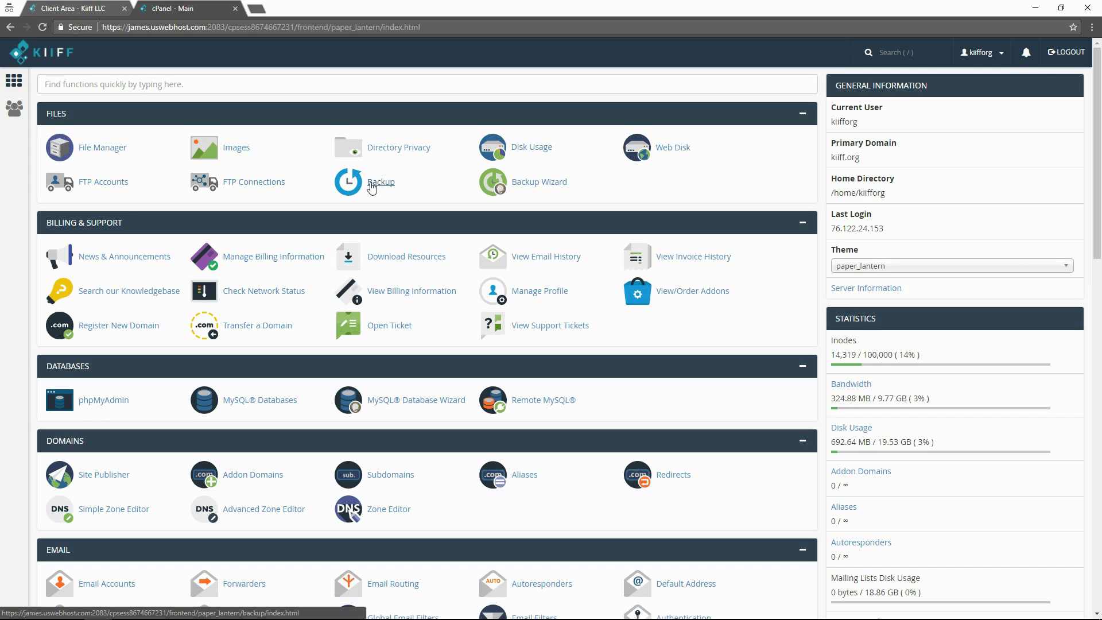
{"action": "left_click", "coordinate": [372, 185]}
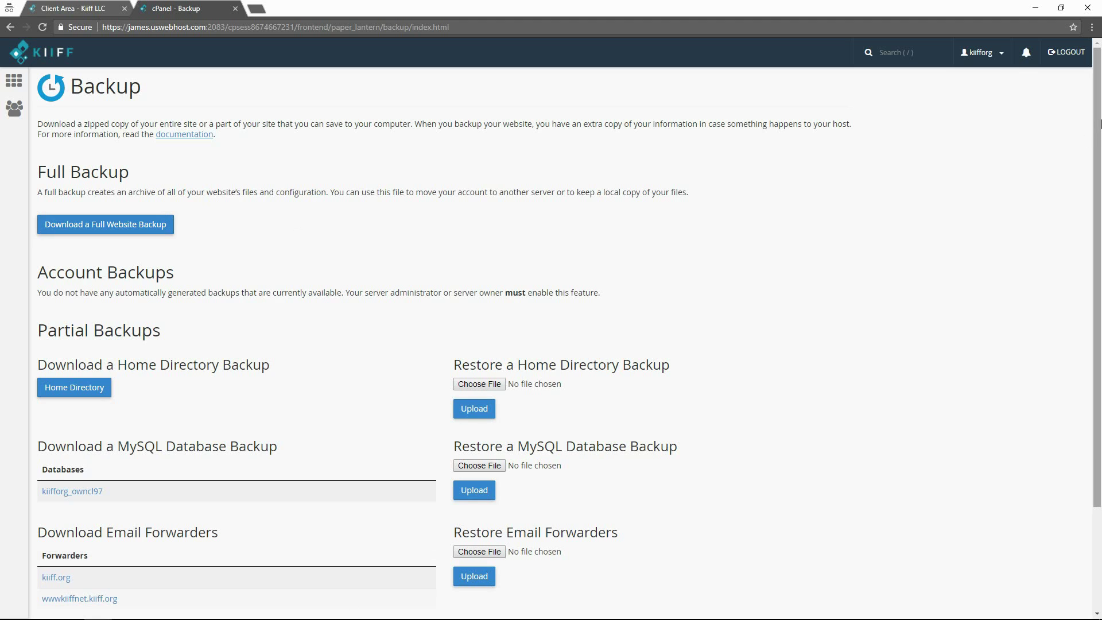
{"action": "left_click_drag", "start_coordinate": [1099, 123], "coordinate": [1100, 192]}
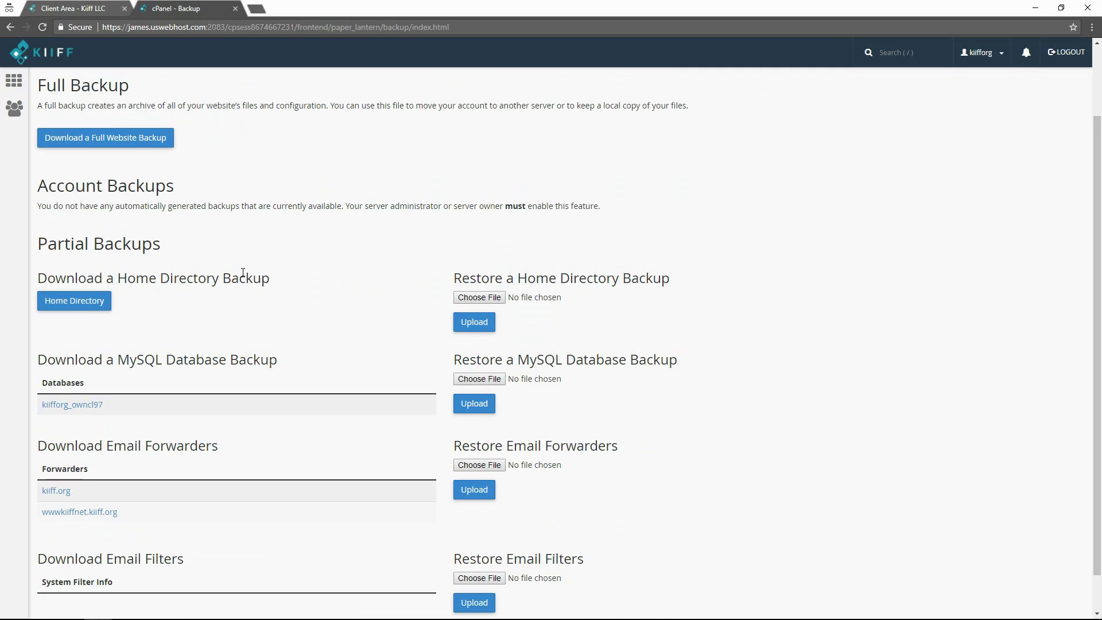
{"action": "scroll", "coordinate": [123, 165], "scroll_direction": "up", "scroll_amount": 1}
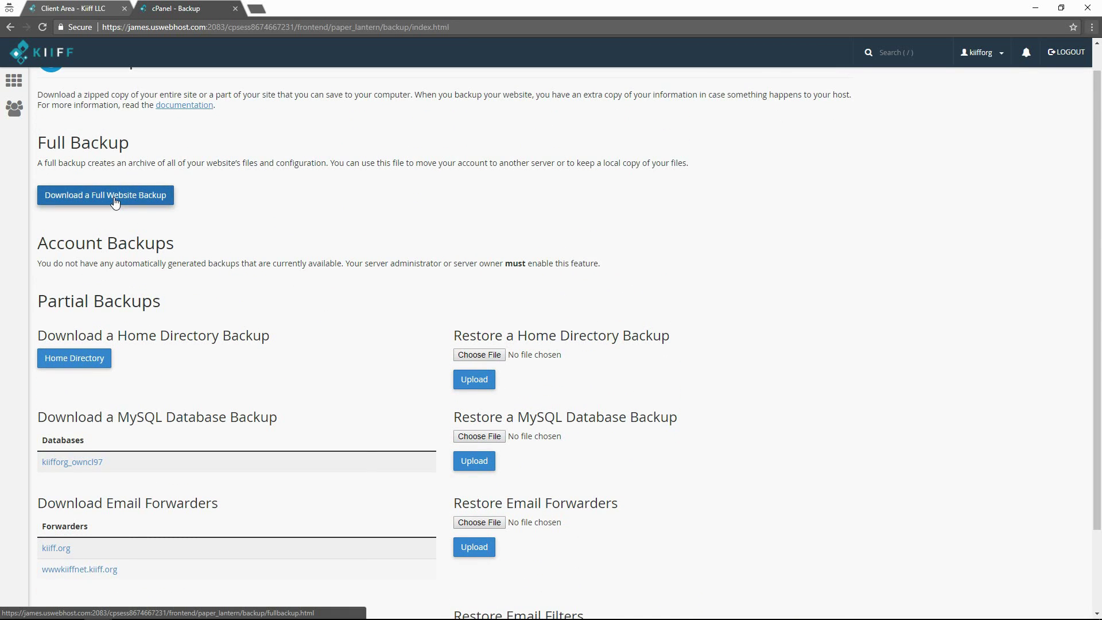
Step: View the Remote FTP Server destination fields in the full website backup form and return to the Backup page
{"action": "left_click", "coordinate": [114, 199]}
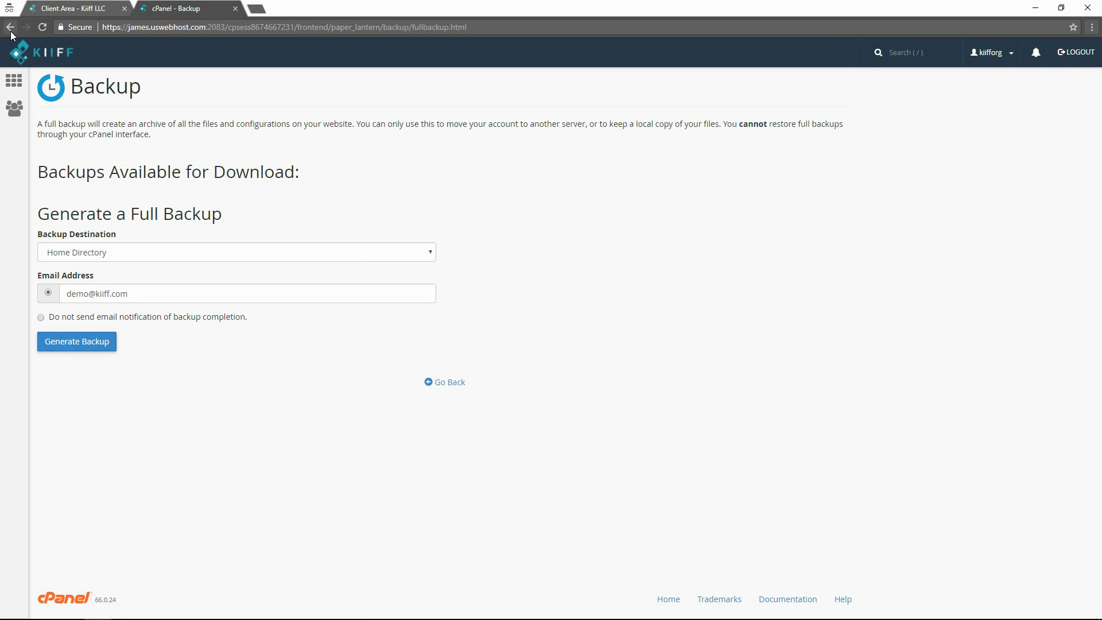
{"action": "left_click", "coordinate": [237, 256]}
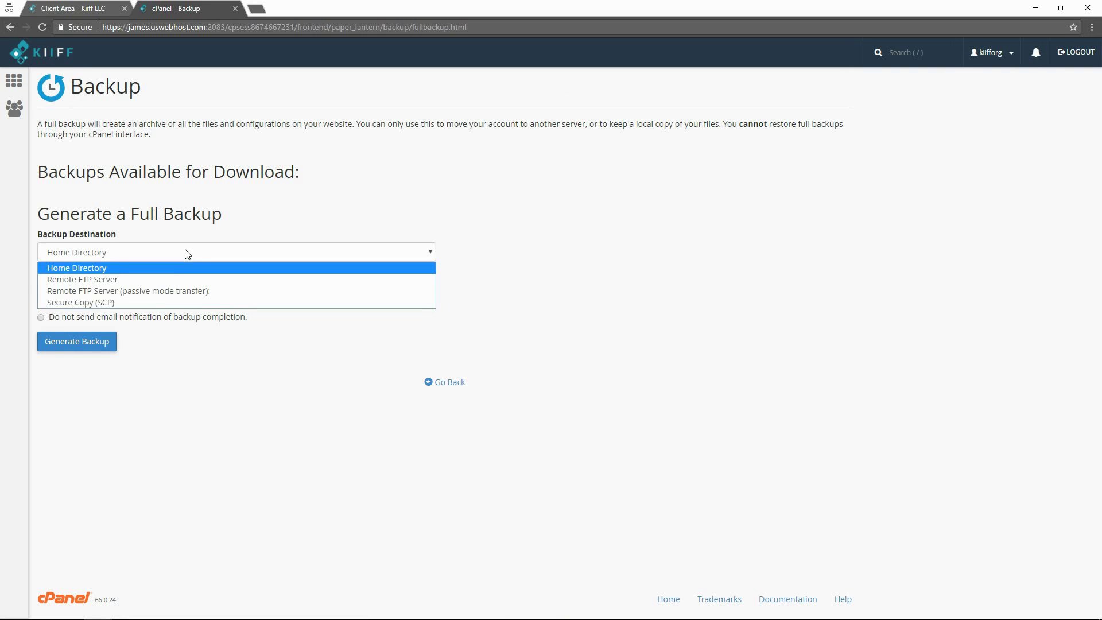
{"action": "left_click", "coordinate": [130, 280]}
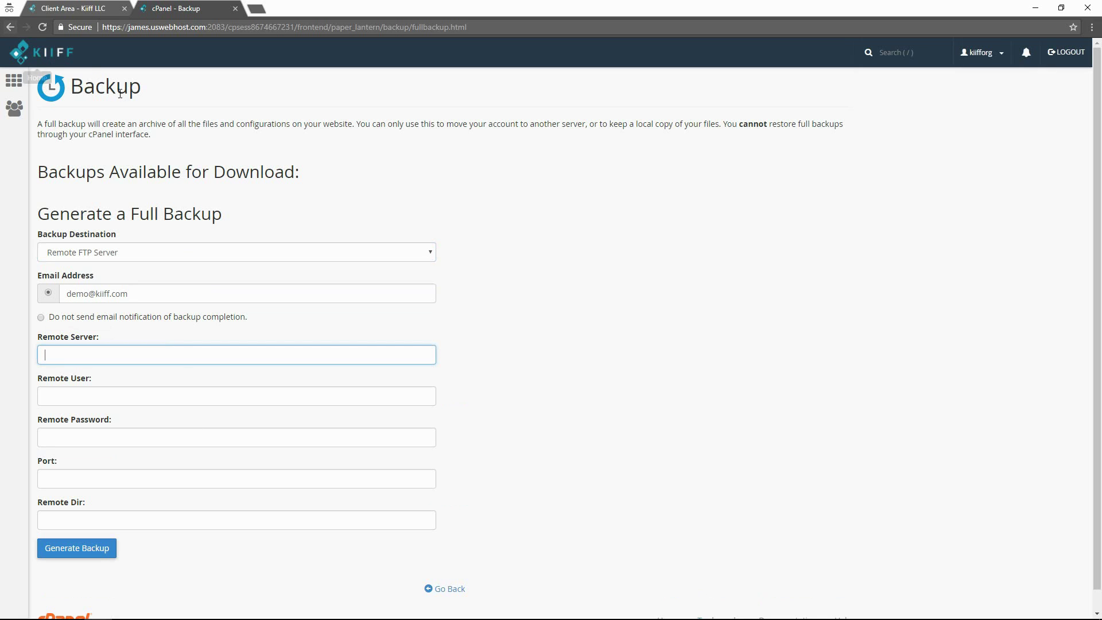
{"action": "left_click", "coordinate": [7, 33]}
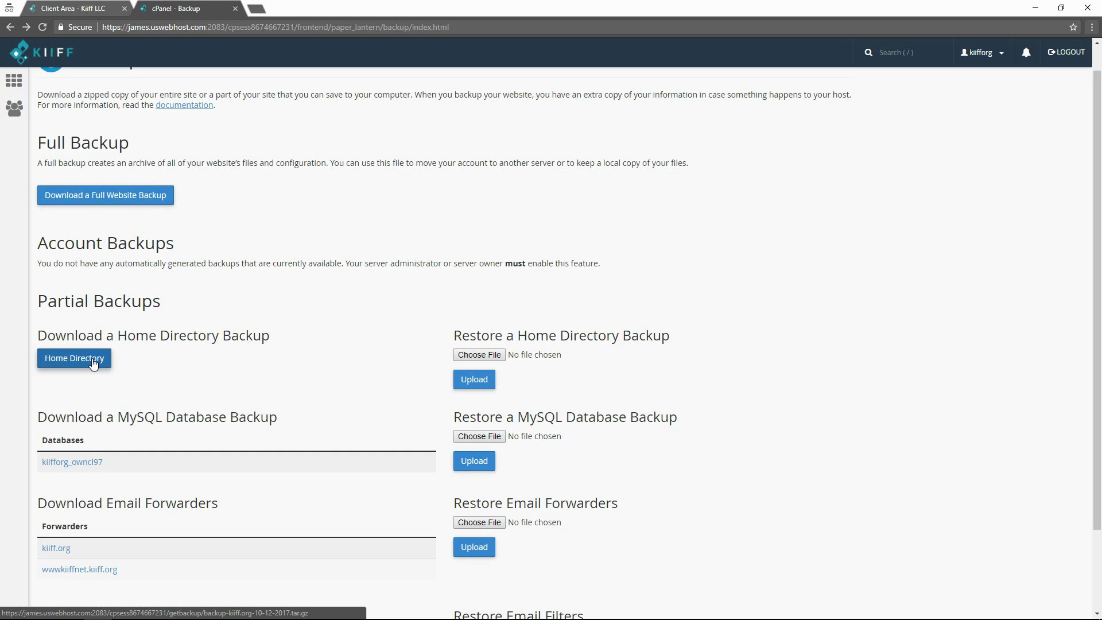
Step: Review the partial backup download and restore options for the home directory, MySQL databases, email forwarders and email filters
{"action": "scroll", "coordinate": [94, 363], "scroll_direction": "down", "scroll_amount": 2}
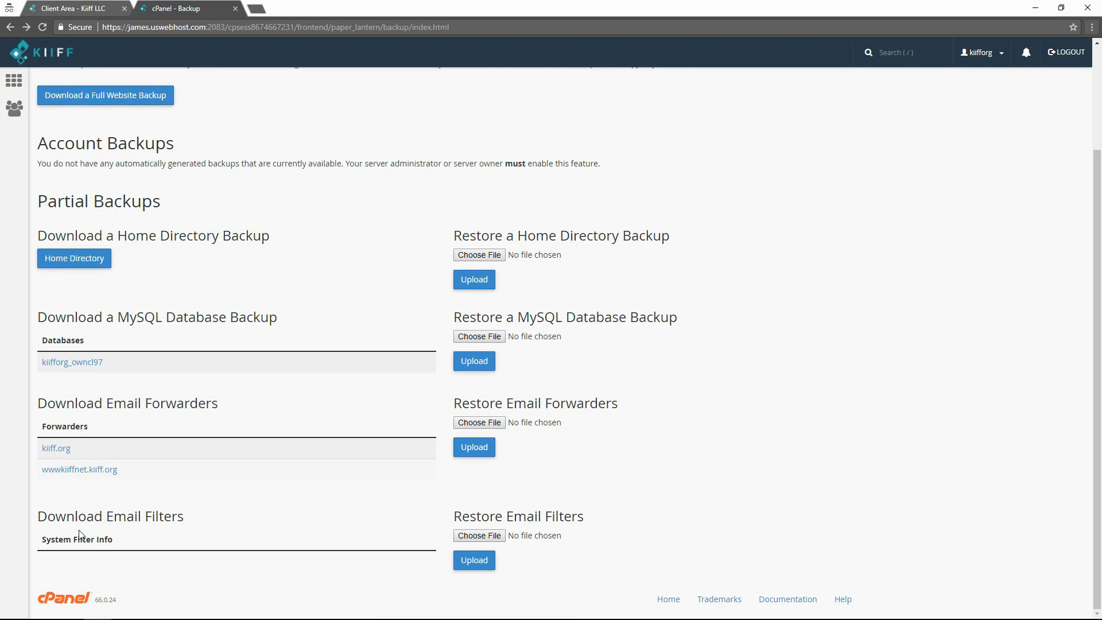
{"action": "left_click", "coordinate": [88, 257]}
{"action": "scroll", "coordinate": [304, 322], "scroll_direction": "up", "scroll_amount": 3}
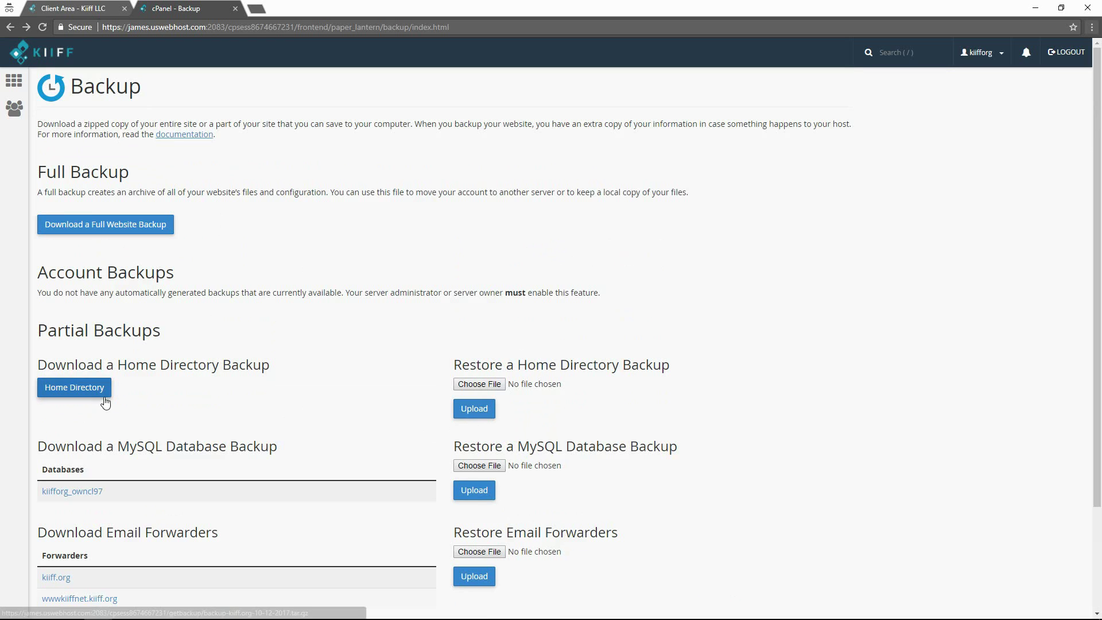
{"action": "scroll", "coordinate": [253, 418], "scroll_direction": "down", "scroll_amount": 1}
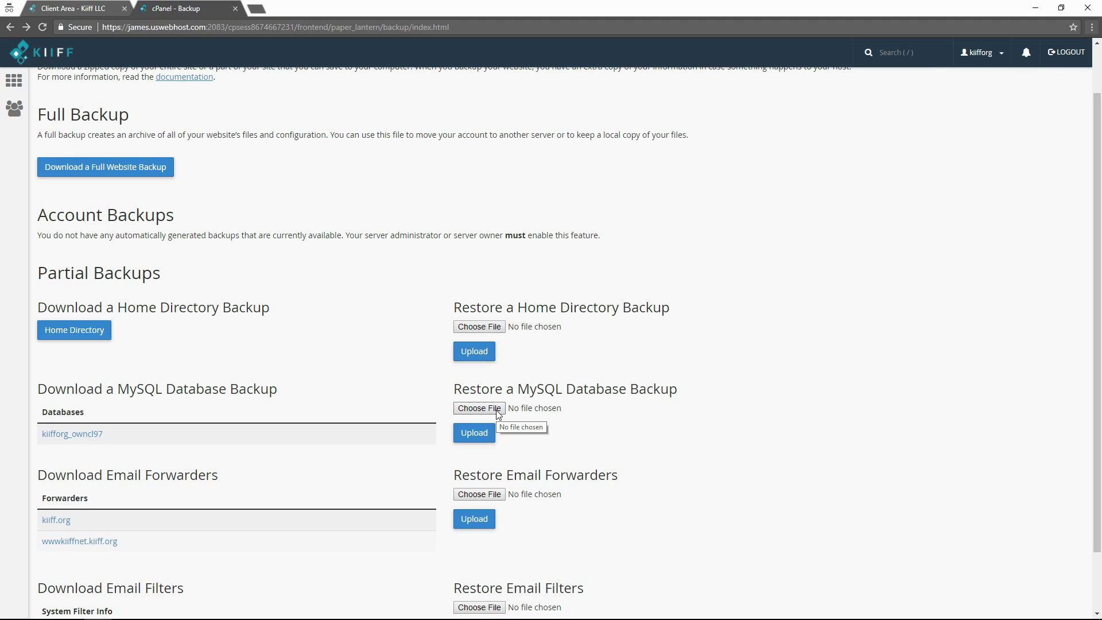
{"action": "scroll", "coordinate": [278, 333], "scroll_direction": "up", "scroll_amount": 1}
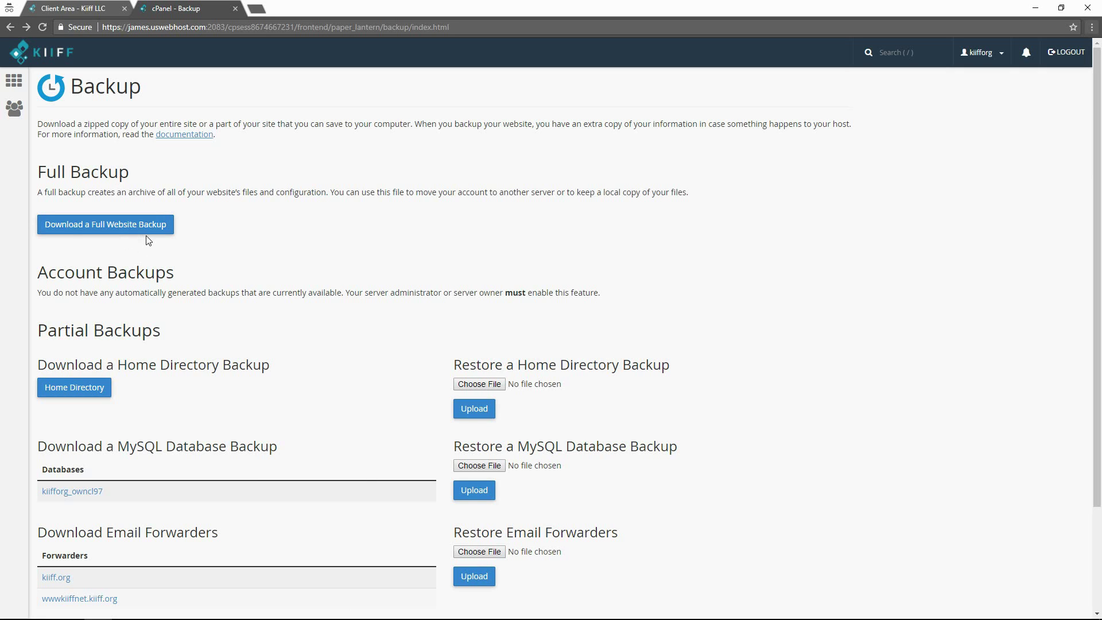
Step: Open the Backup Wizard's restore option and view the final step for restoring a Home Directory backup
{"action": "left_click", "coordinate": [14, 81]}
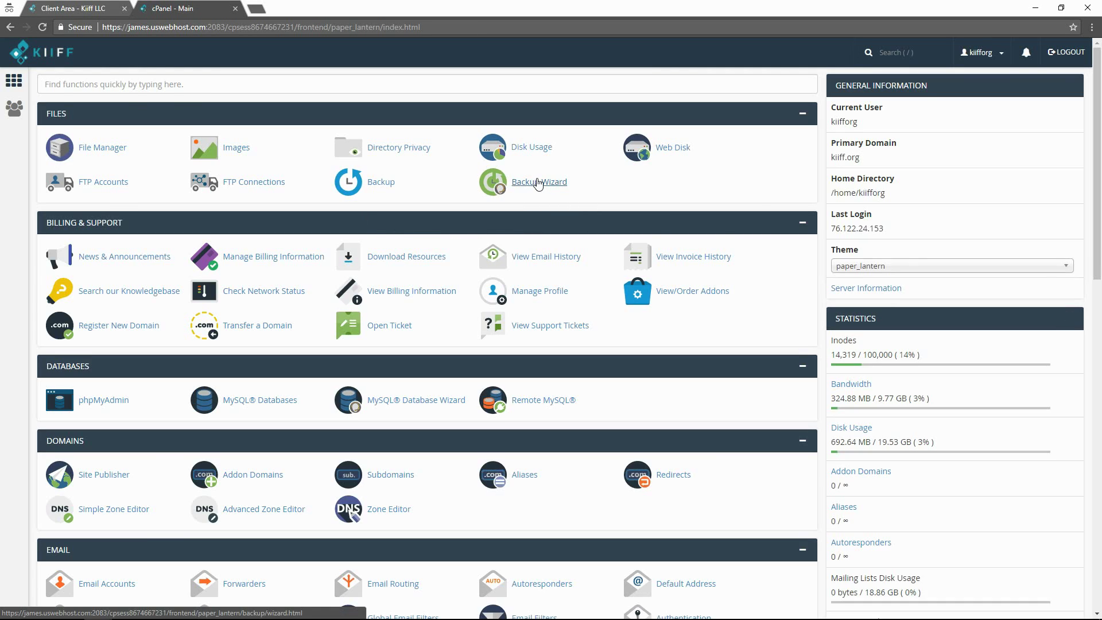
{"action": "left_click", "coordinate": [538, 183]}
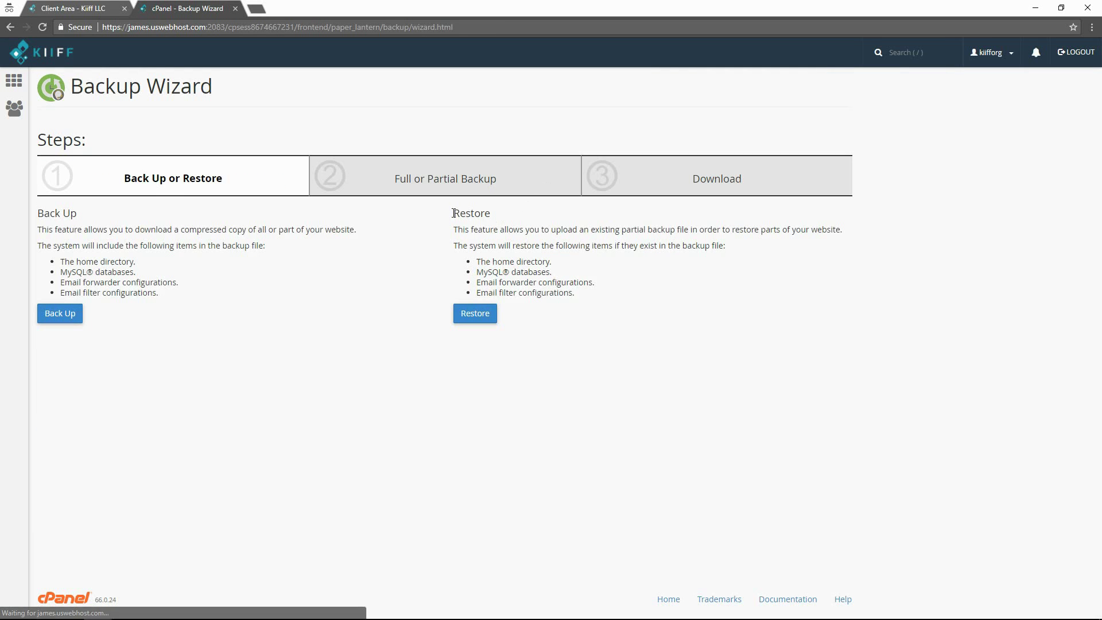
{"action": "left_click", "coordinate": [476, 317]}
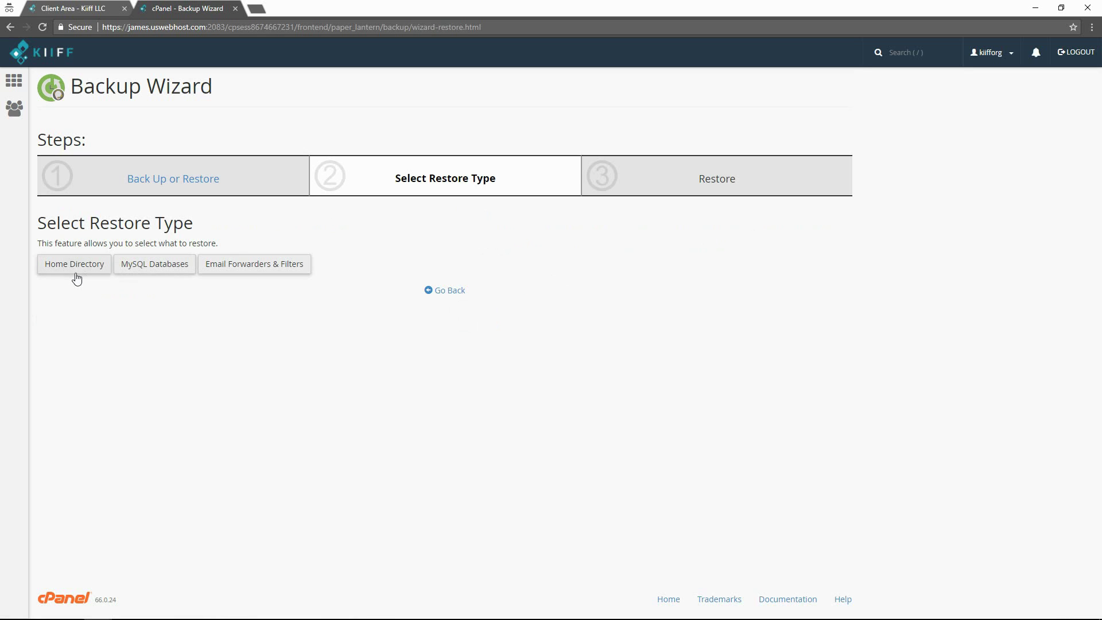
{"action": "left_click", "coordinate": [75, 265]}
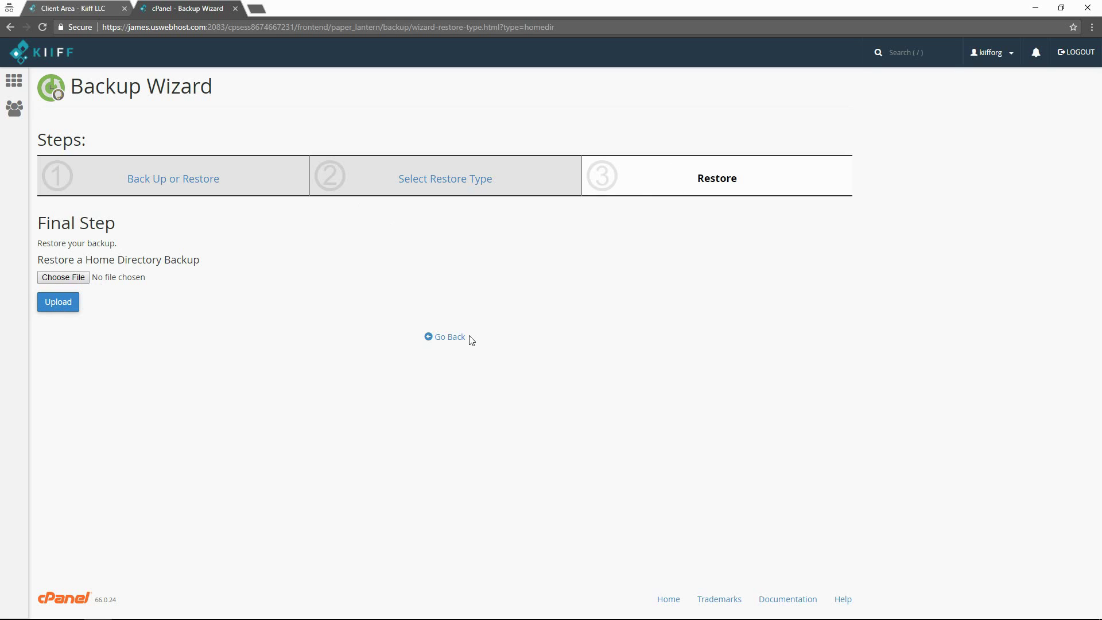
Step: Return to the wizard's Back Up or Restore step and open the full or partial backup selection
{"action": "key", "text": "alt"}
{"action": "left_click", "coordinate": [152, 194]}
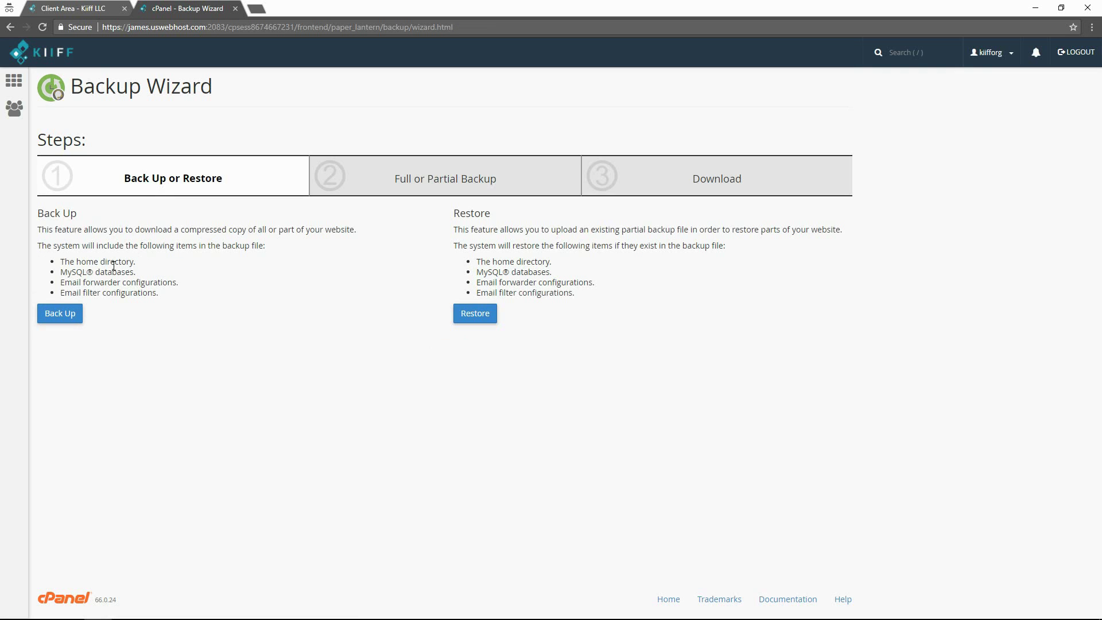
{"action": "left_click", "coordinate": [56, 315]}
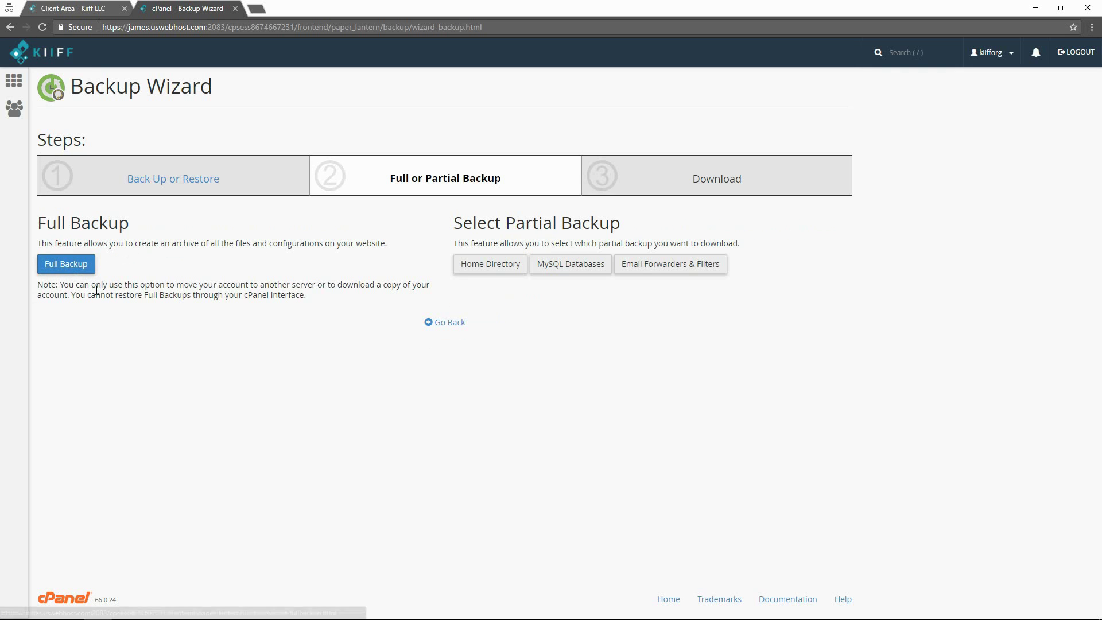